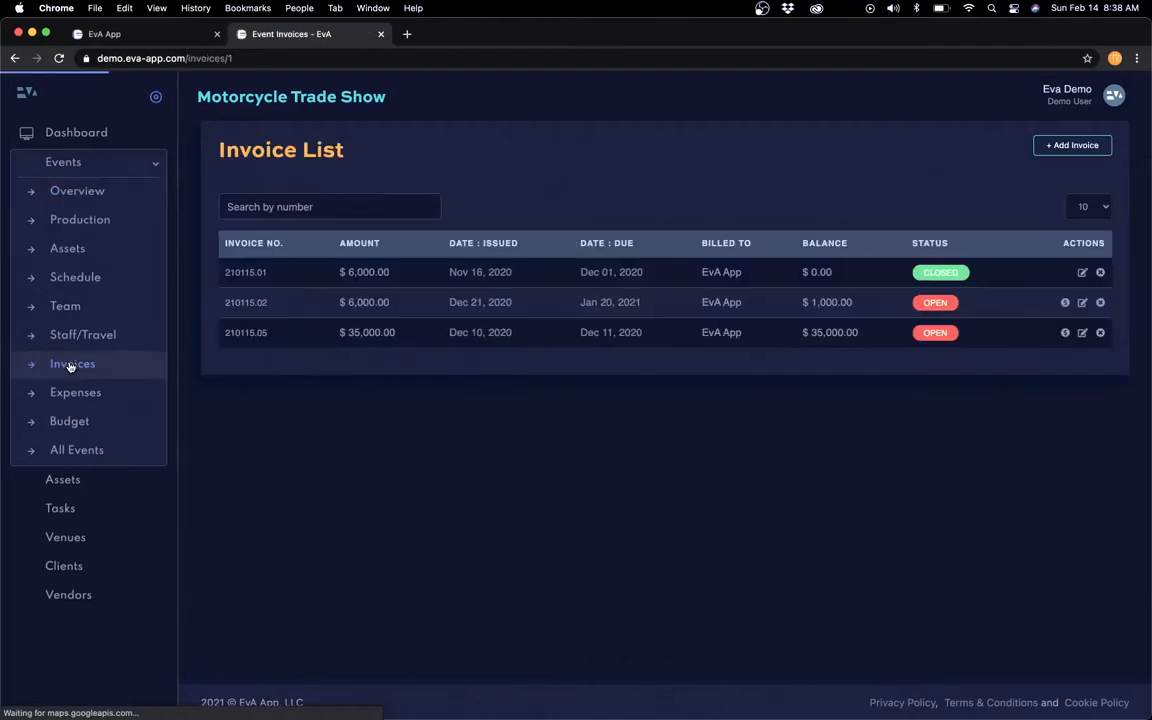
# Look through the Motorcycle Trade Show event's expenses, invoices and team pages, ending on its budget
pyautogui.click(62, 398)
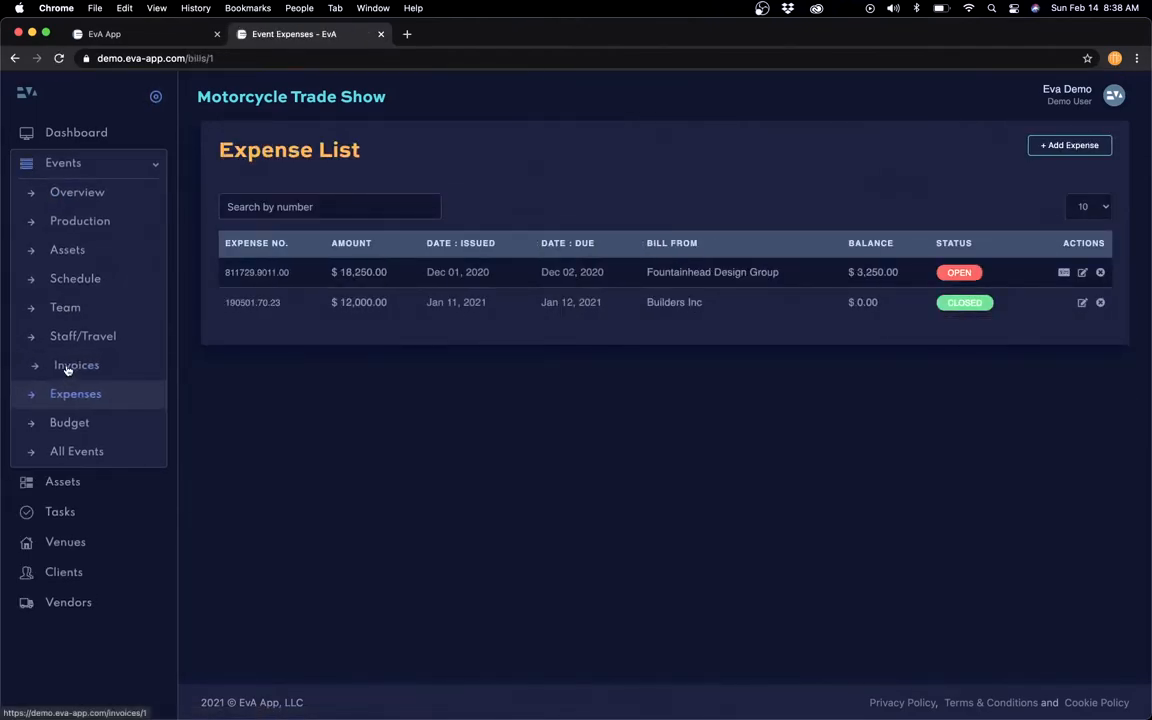
pyautogui.click(67, 367)
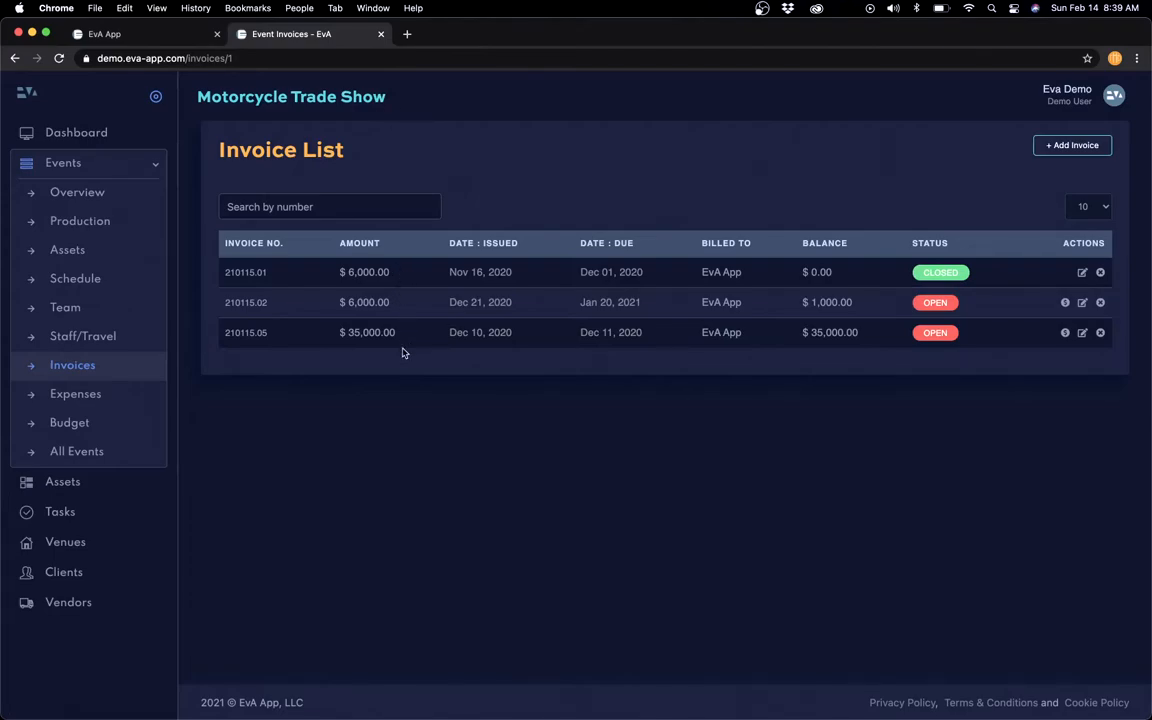
pyautogui.click(60, 308)
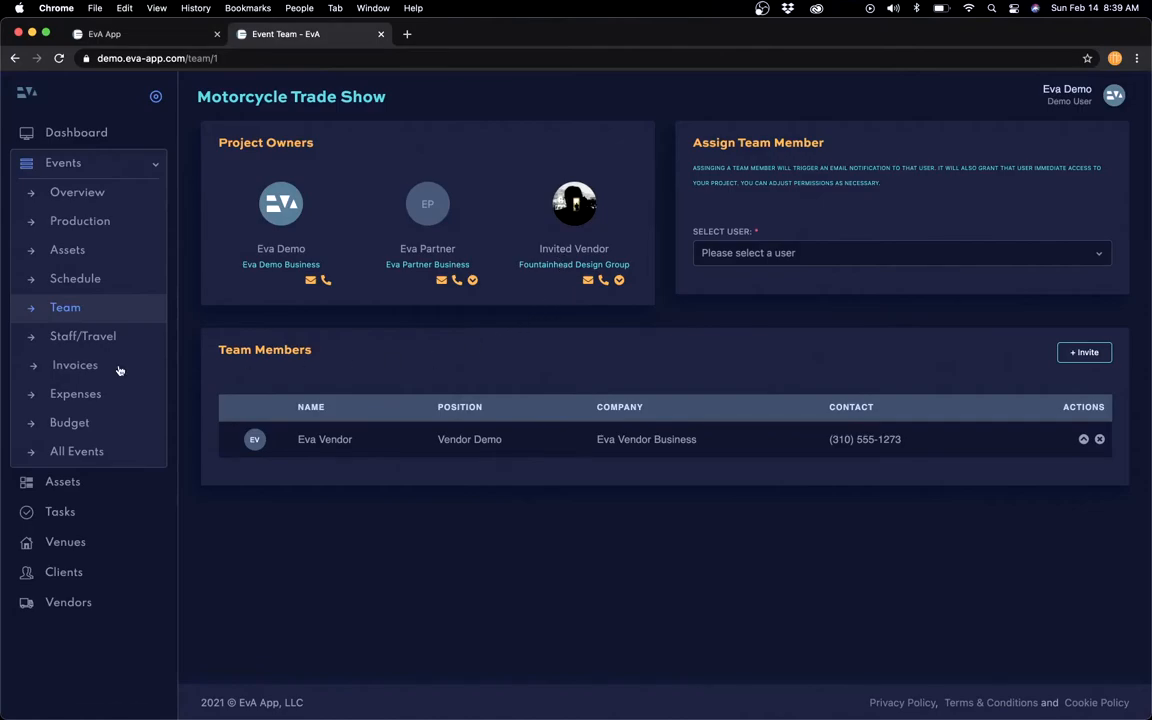
pyautogui.click(79, 366)
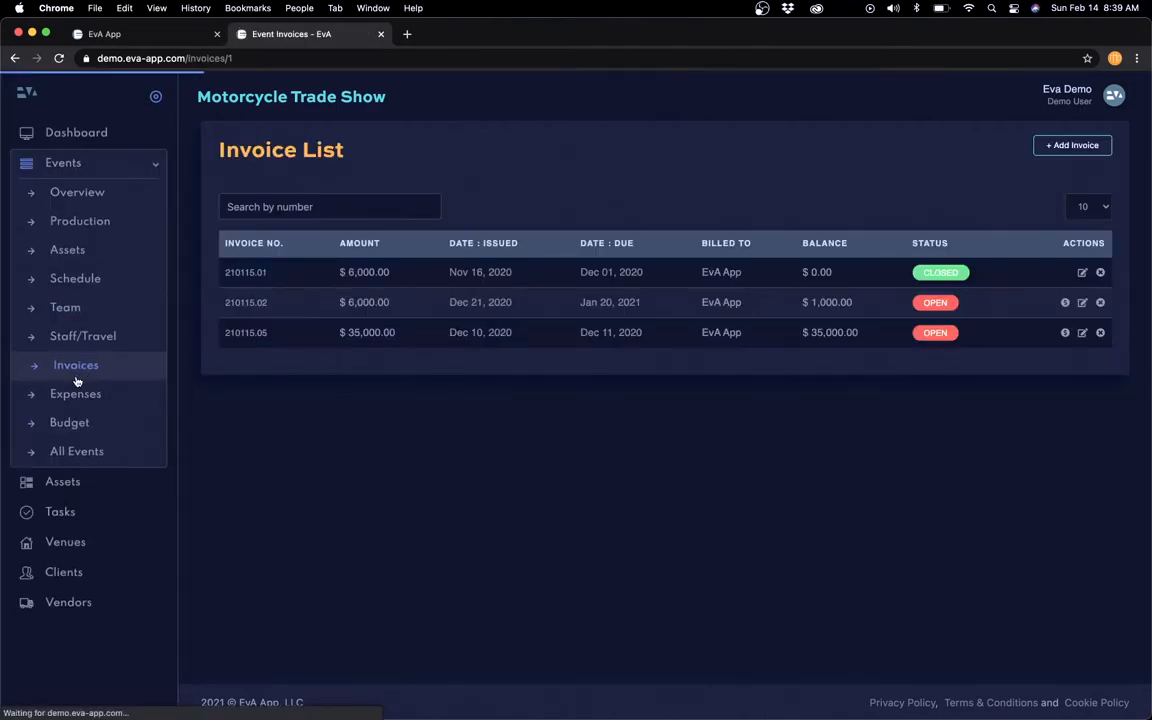
pyautogui.click(70, 397)
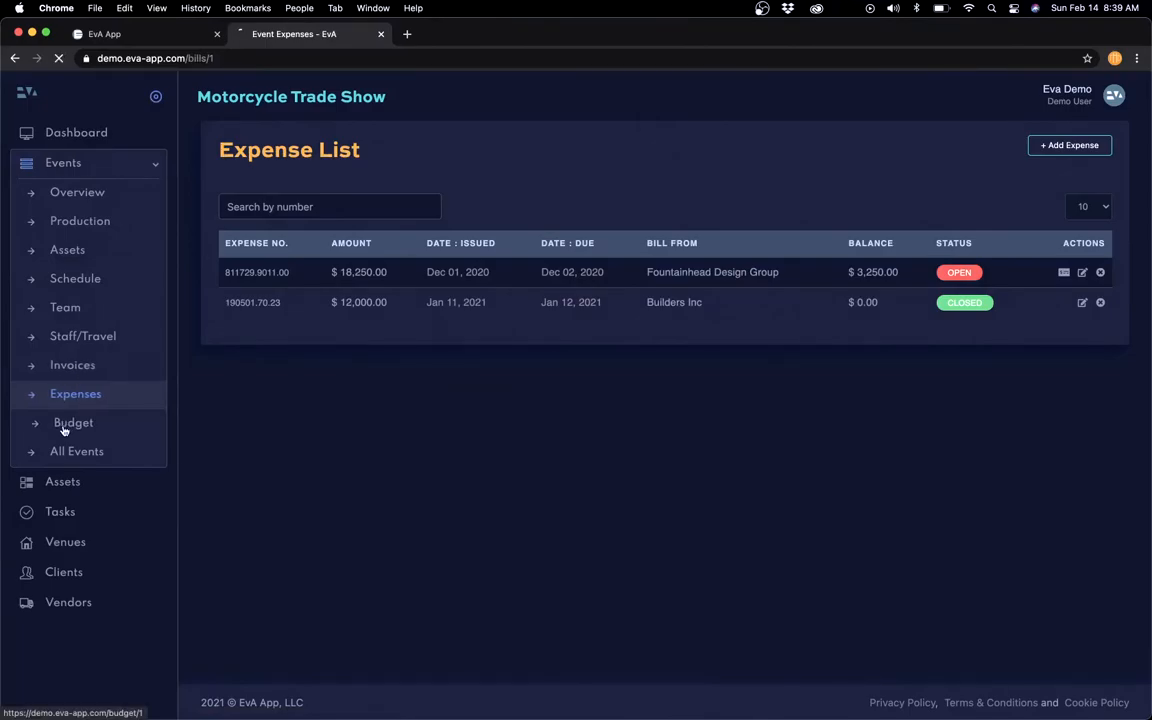
pyautogui.click(68, 425)
# Switch to the invited vendor's Firefox session and view the same event's budget, invoices and expenses
pyautogui.hotkey('ctrl', 'Up')
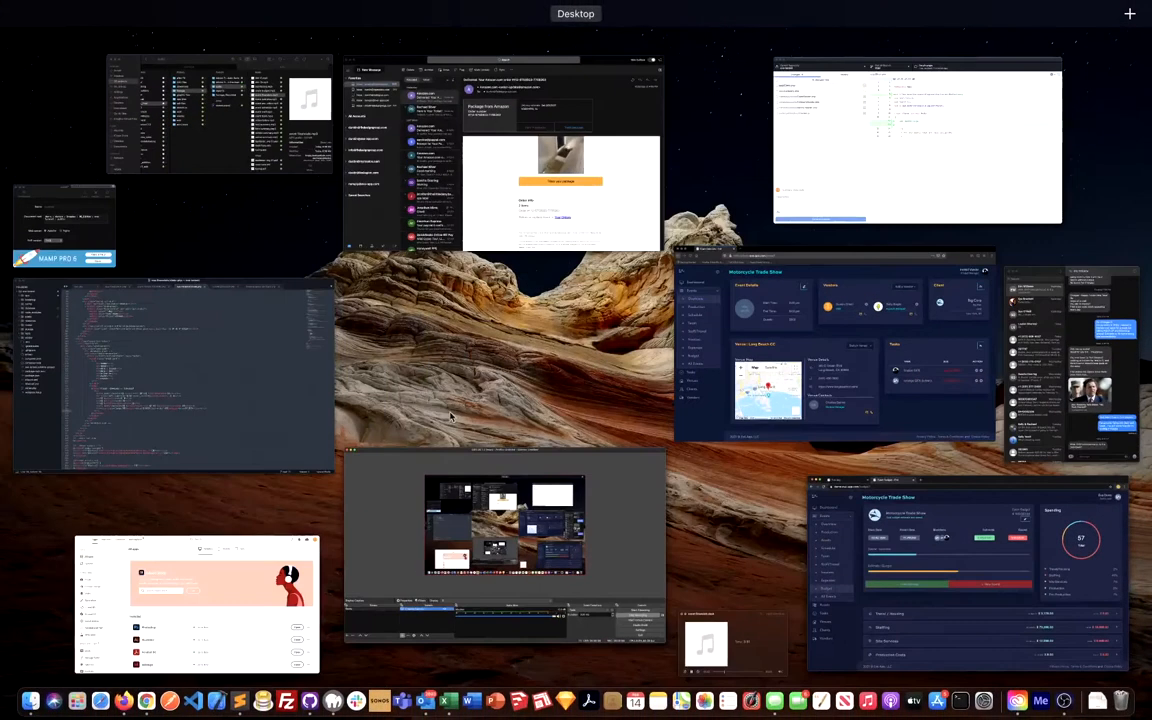
pyautogui.click(678, 404)
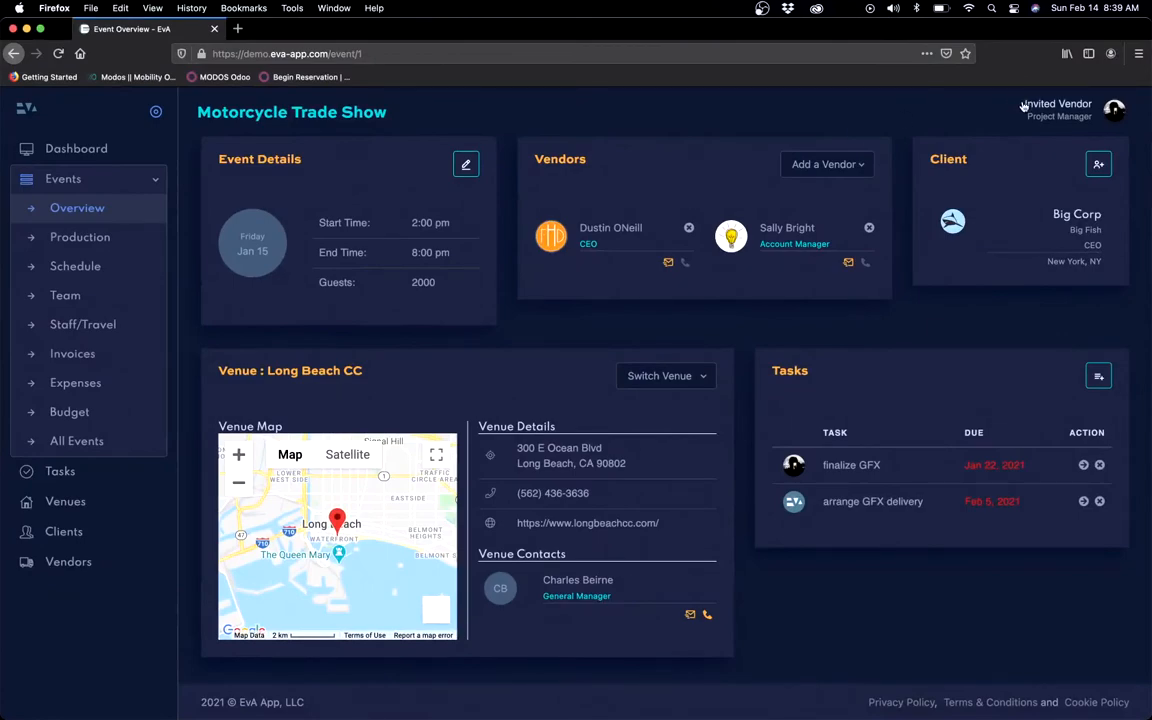
pyautogui.click(84, 414)
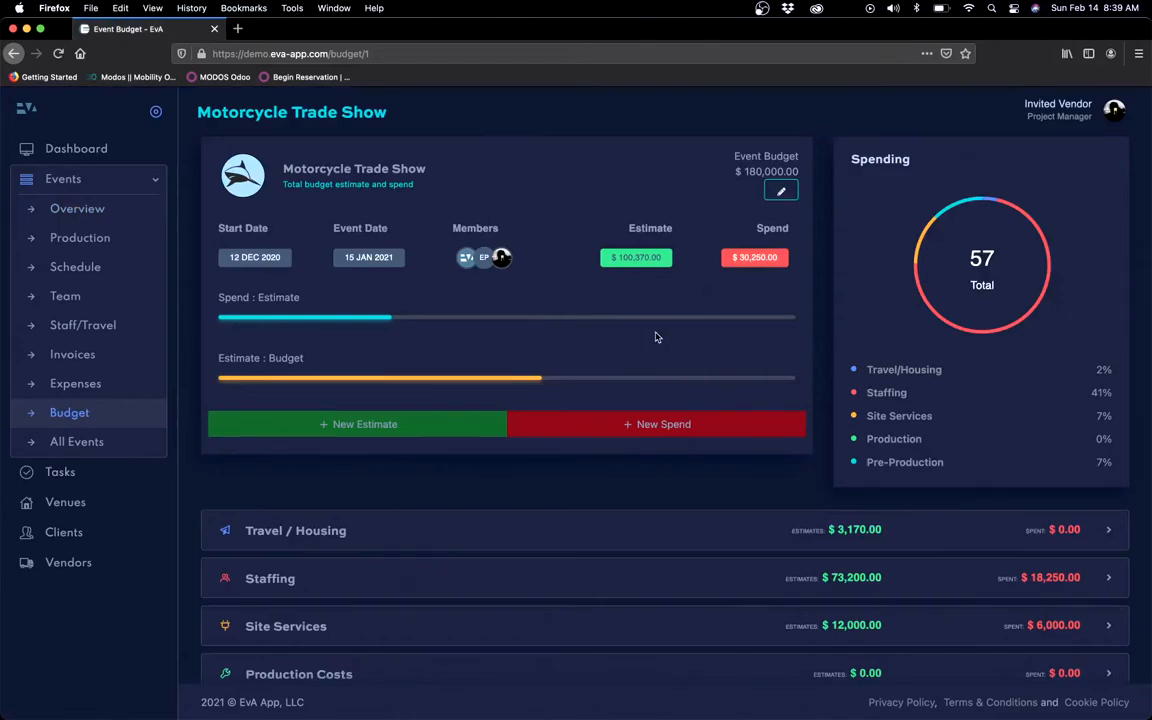
pyautogui.click(78, 362)
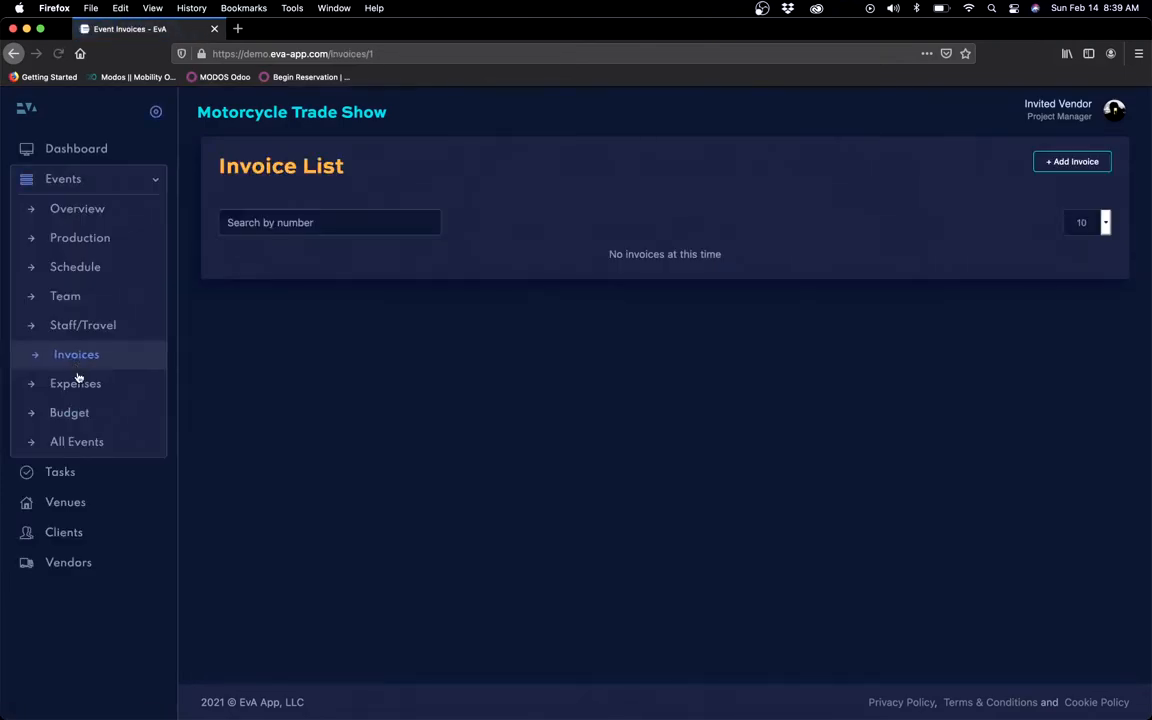
pyautogui.click(71, 393)
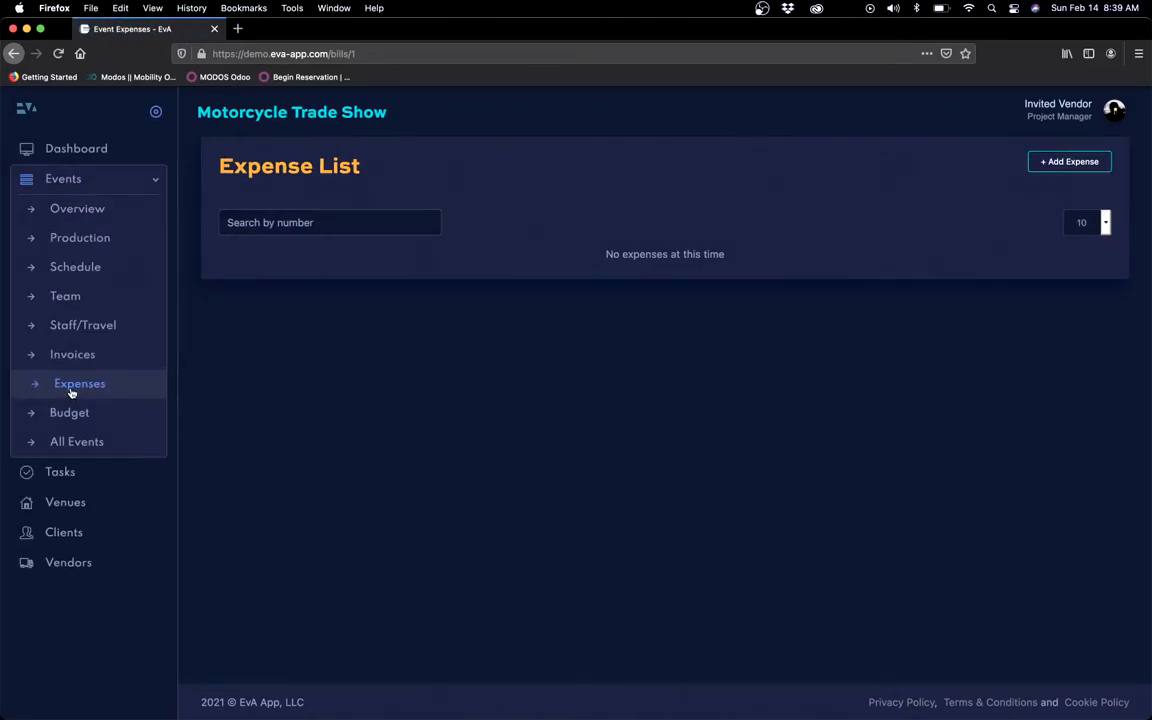
# Back in Chrome, open the event's invoices and review the new invoice form's payment terms and bill-to companies, closing it without saving
pyautogui.press('super+Tab')
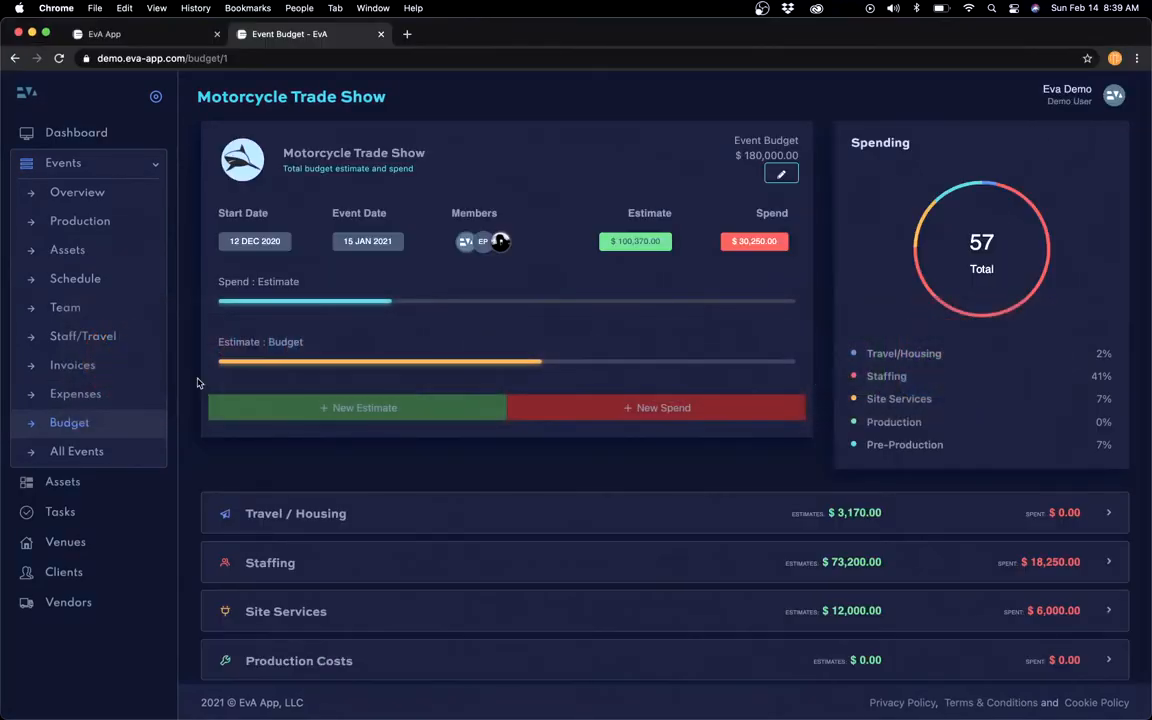
pyautogui.click(77, 365)
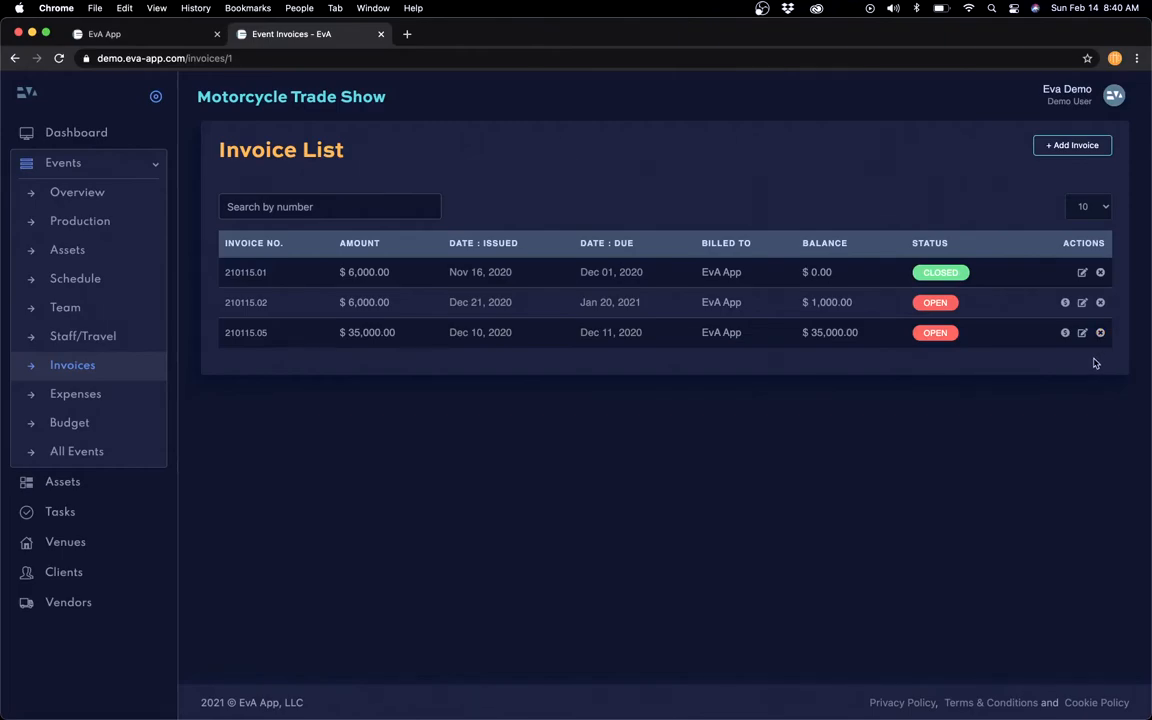
pyautogui.click(1063, 146)
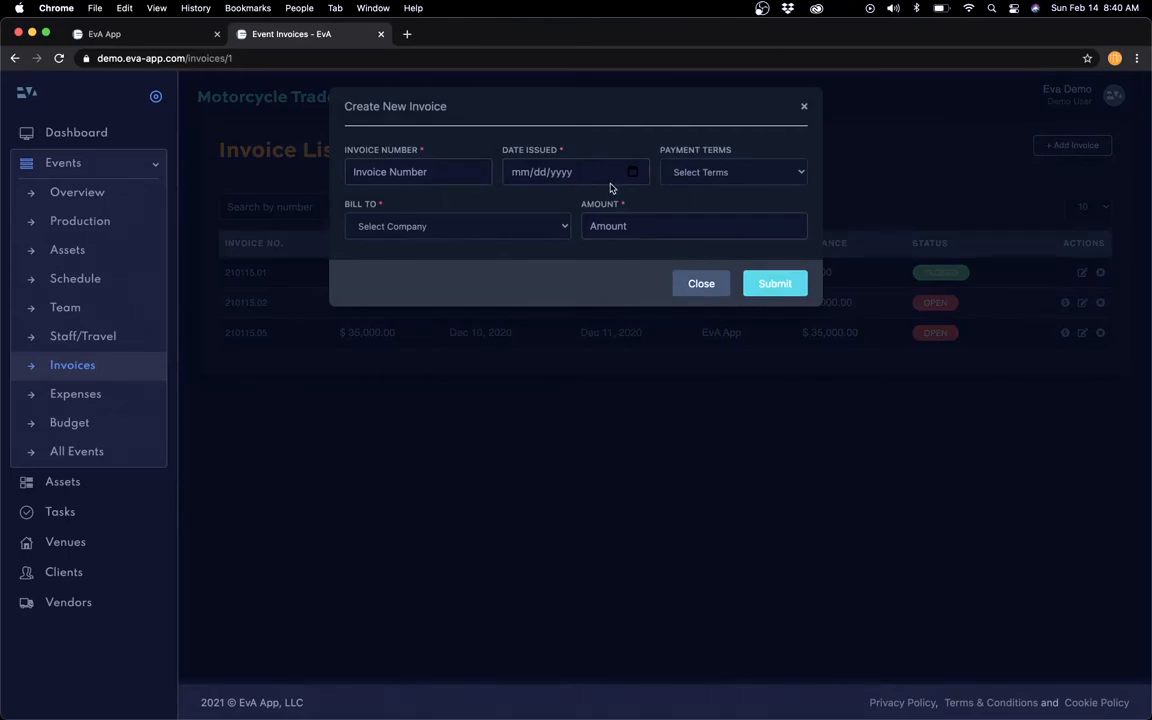
pyautogui.click(746, 174)
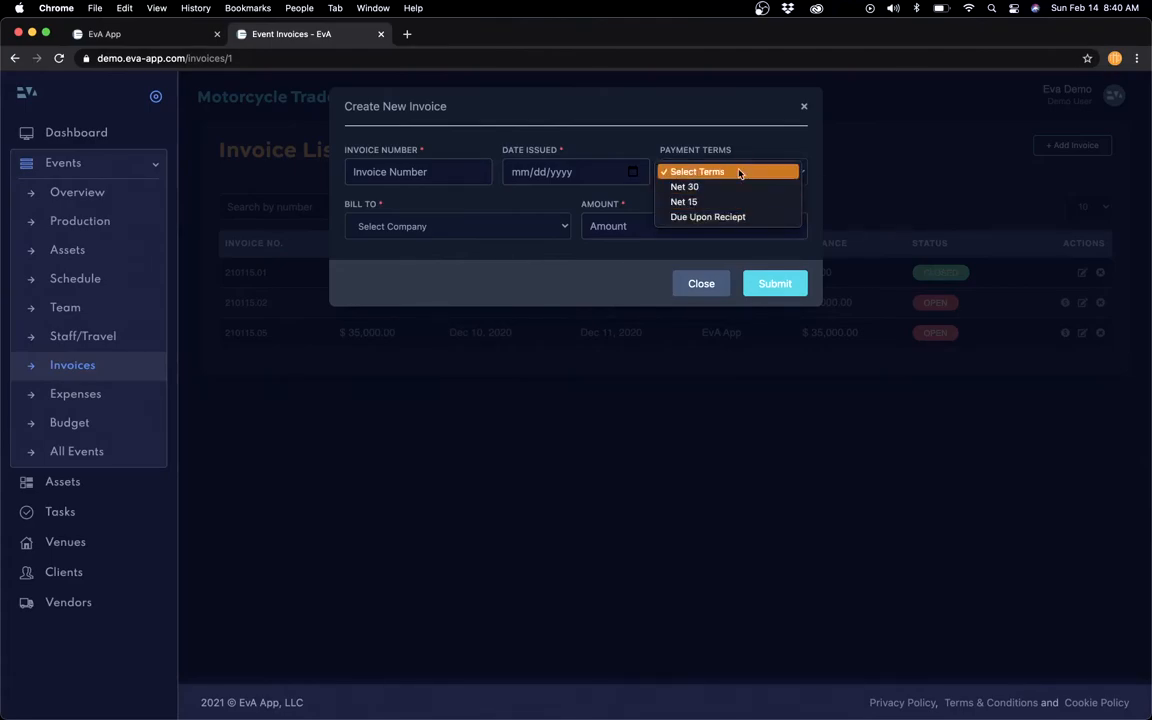
pyautogui.click(705, 172)
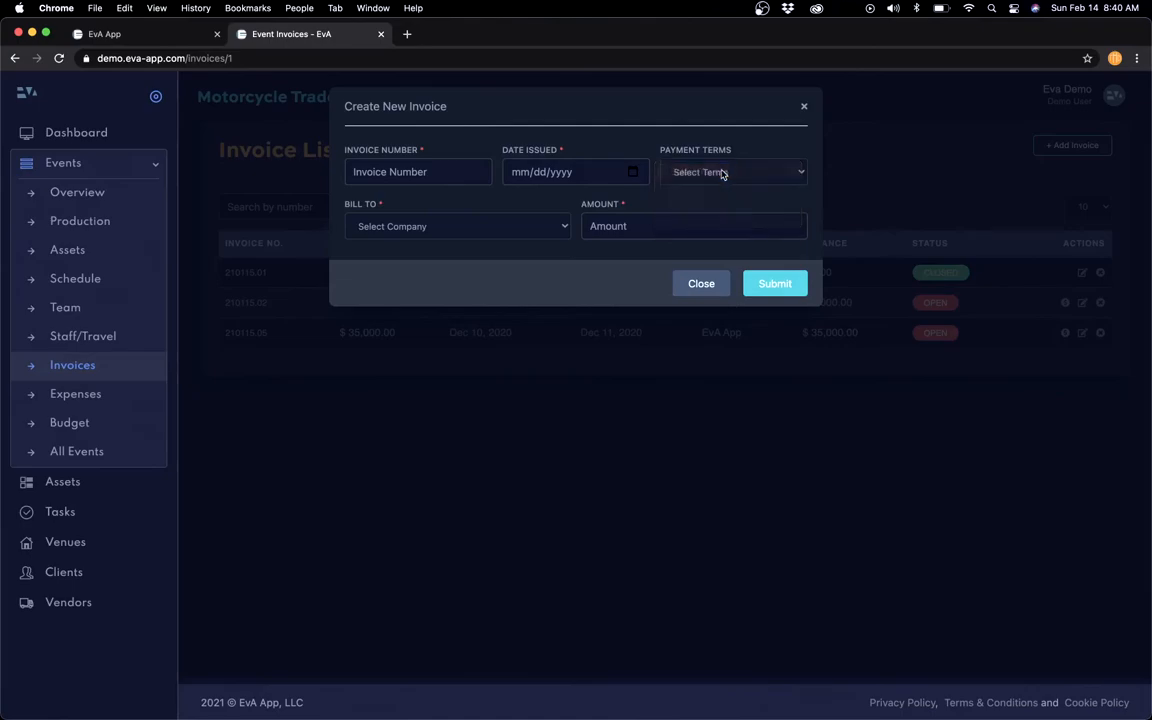
pyautogui.click(454, 228)
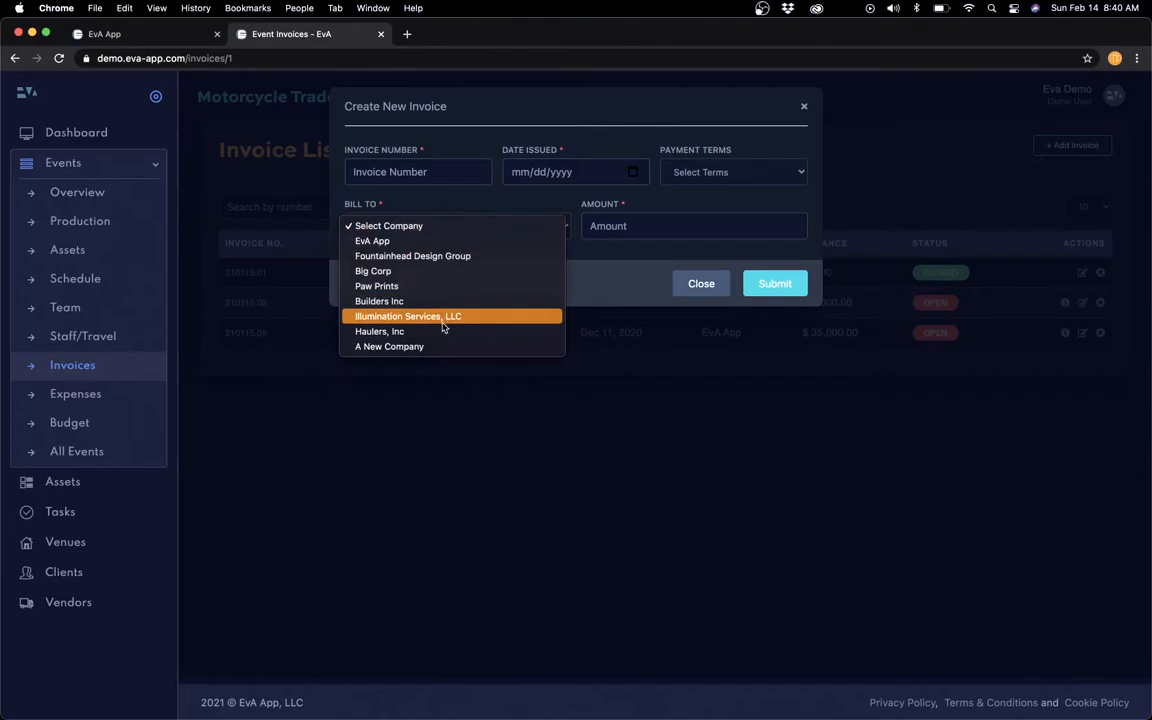
pyautogui.click(450, 200)
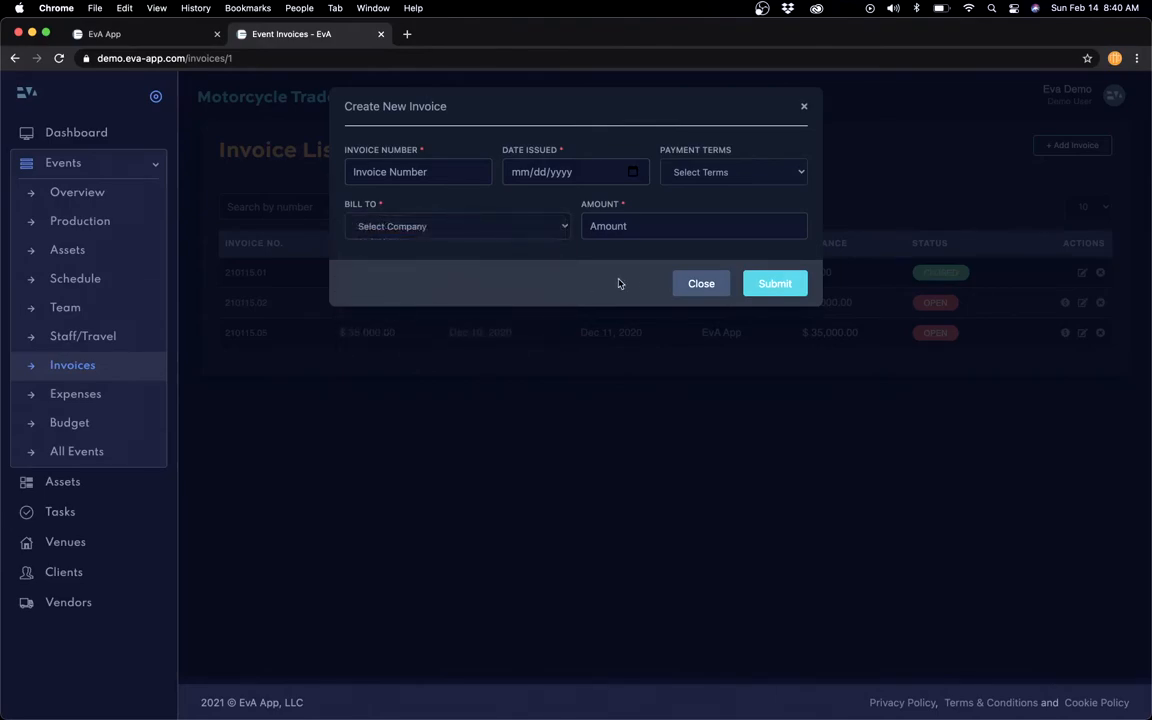
pyautogui.click(690, 285)
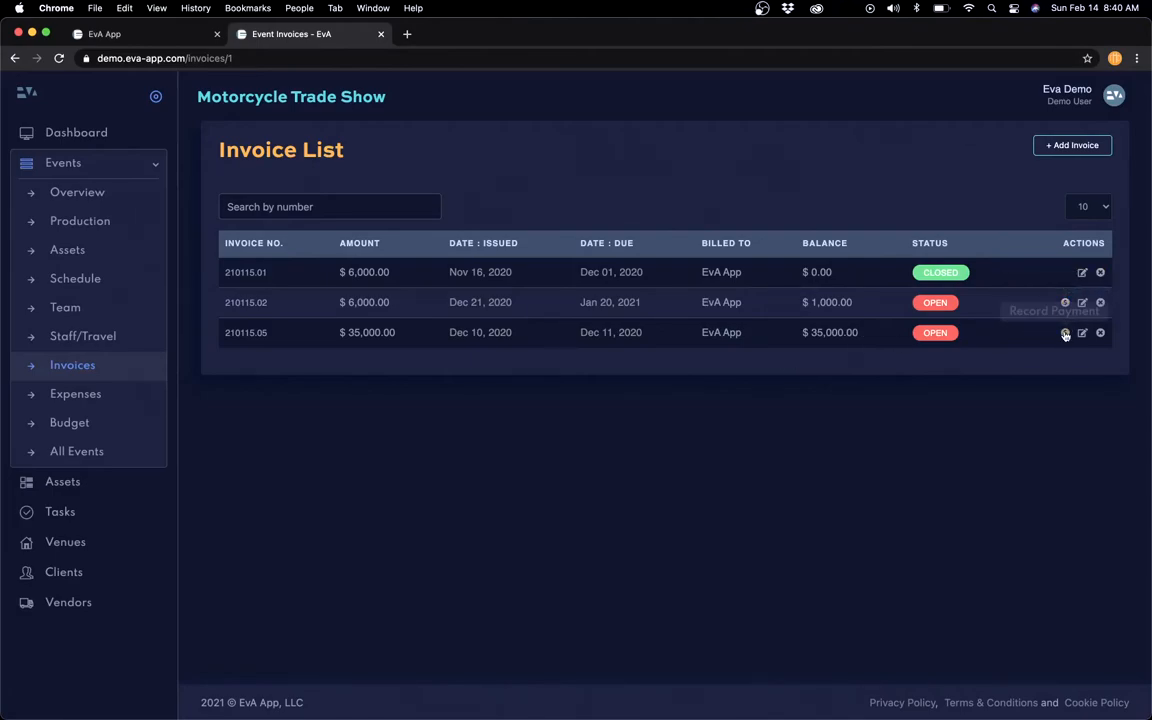
# View the edit form and the delete confirmation of the first invoice, cancelling both
pyautogui.click(1082, 273)
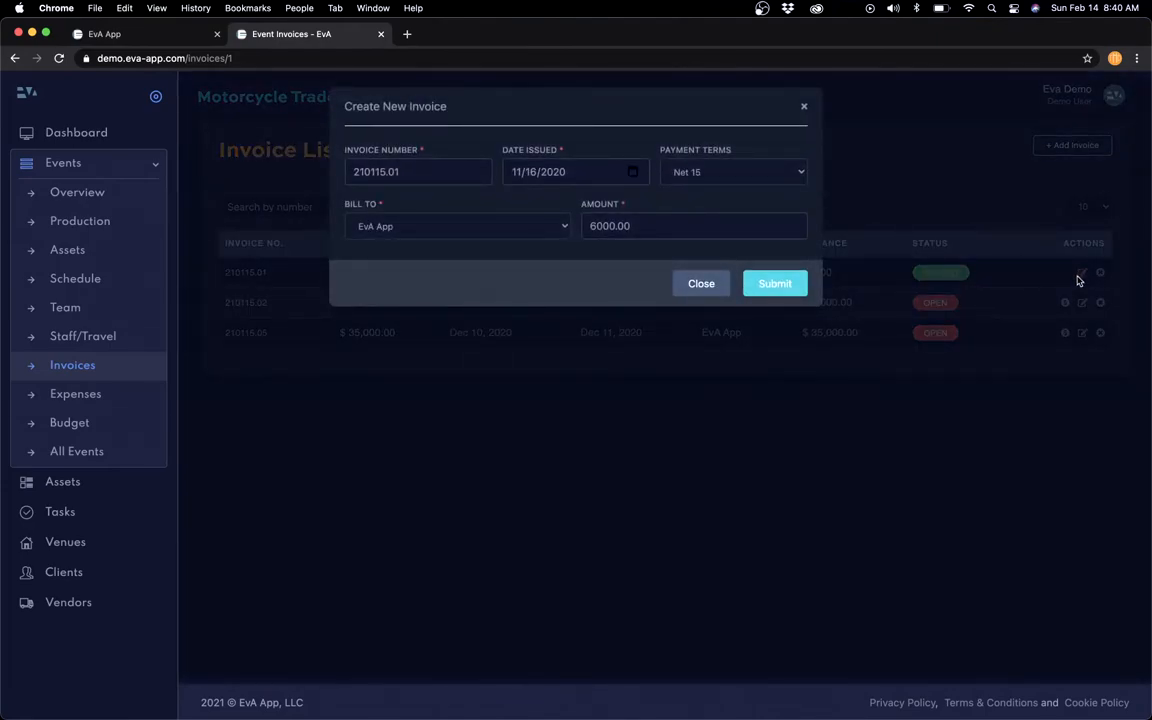
pyautogui.click(693, 284)
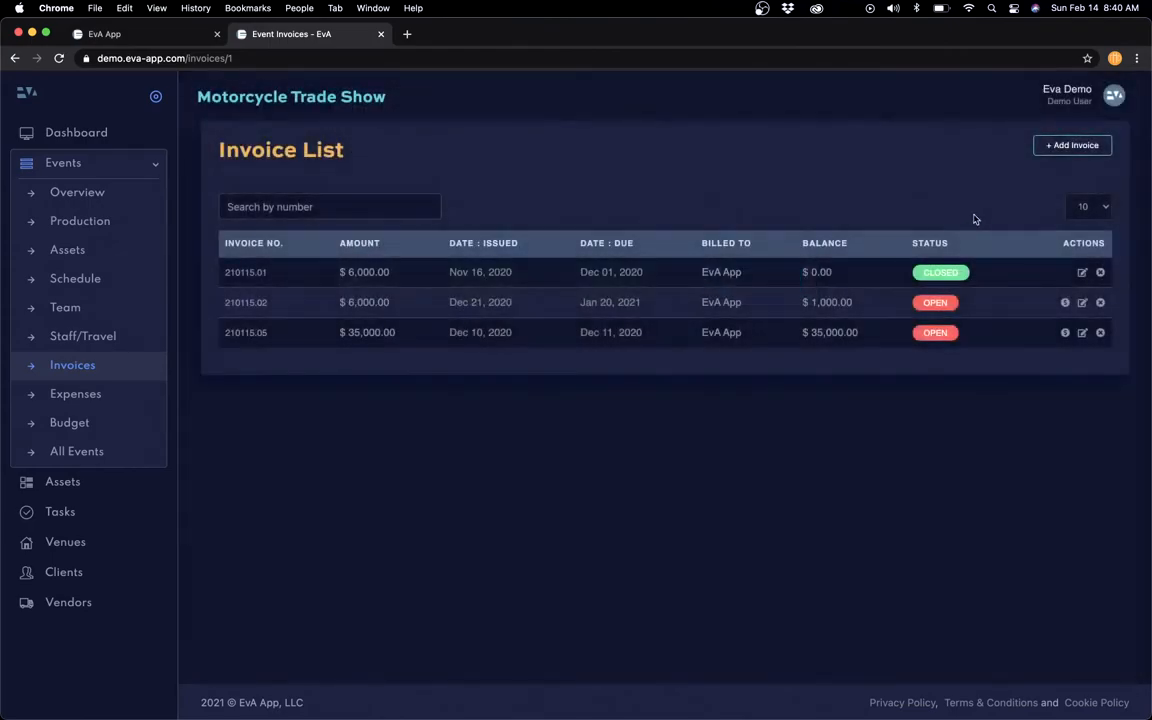
pyautogui.click(1100, 273)
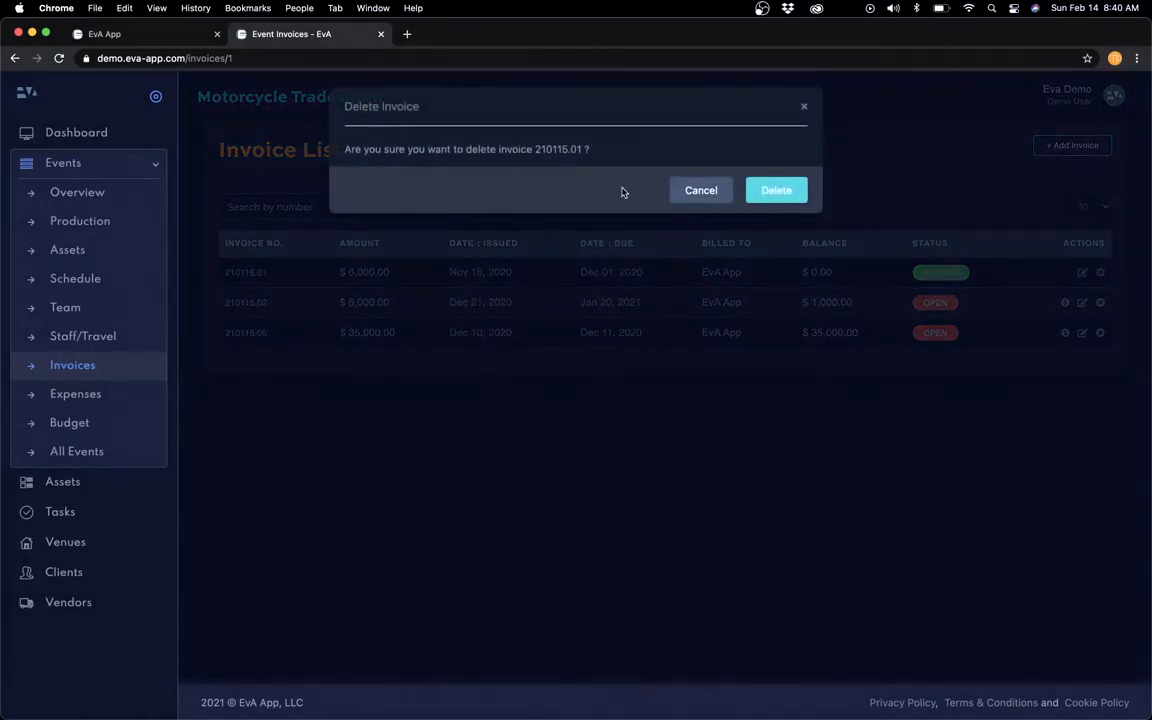
pyautogui.click(701, 190)
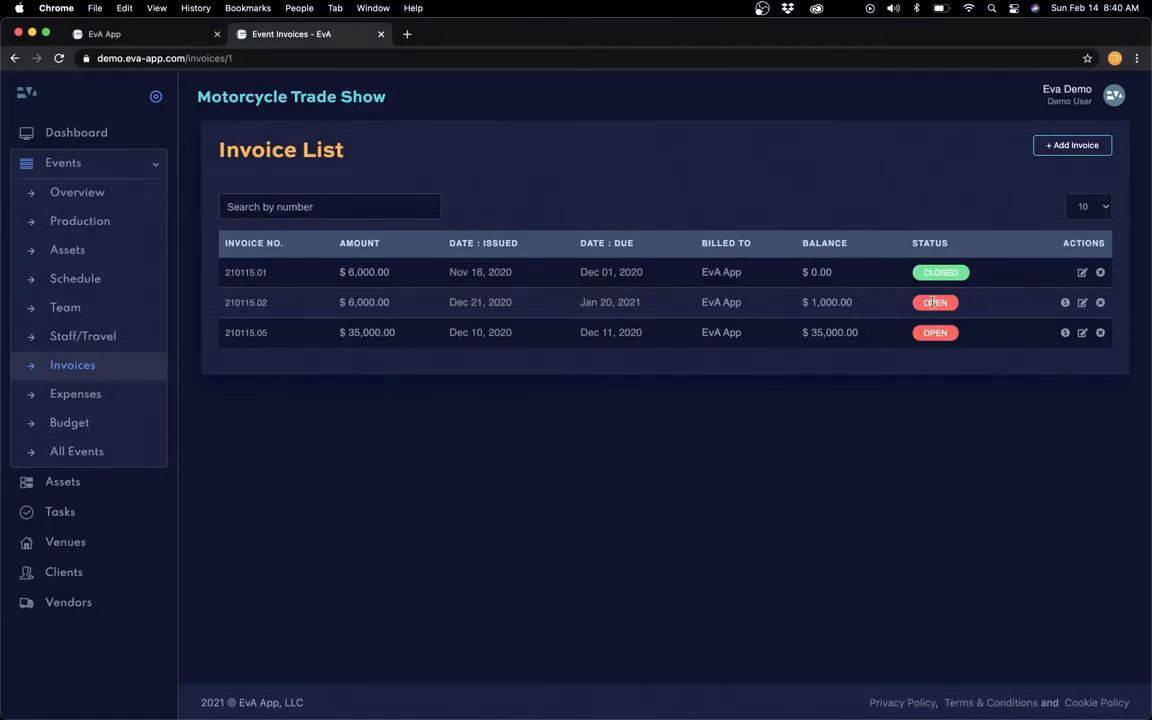
# Record a payment of 500 dated 02/14/2021 on the invoice issued Dec 21, 2020
pyautogui.click(1065, 303)
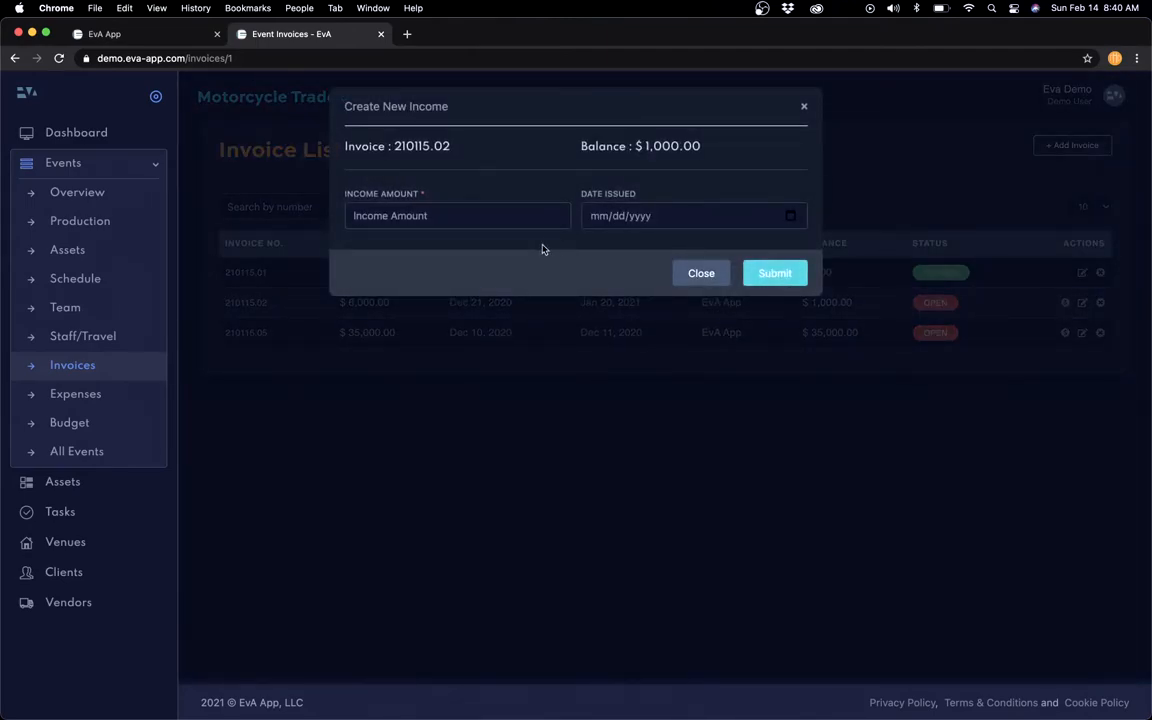
pyautogui.click(462, 215)
pyautogui.write('500')
pyautogui.press('Tab')
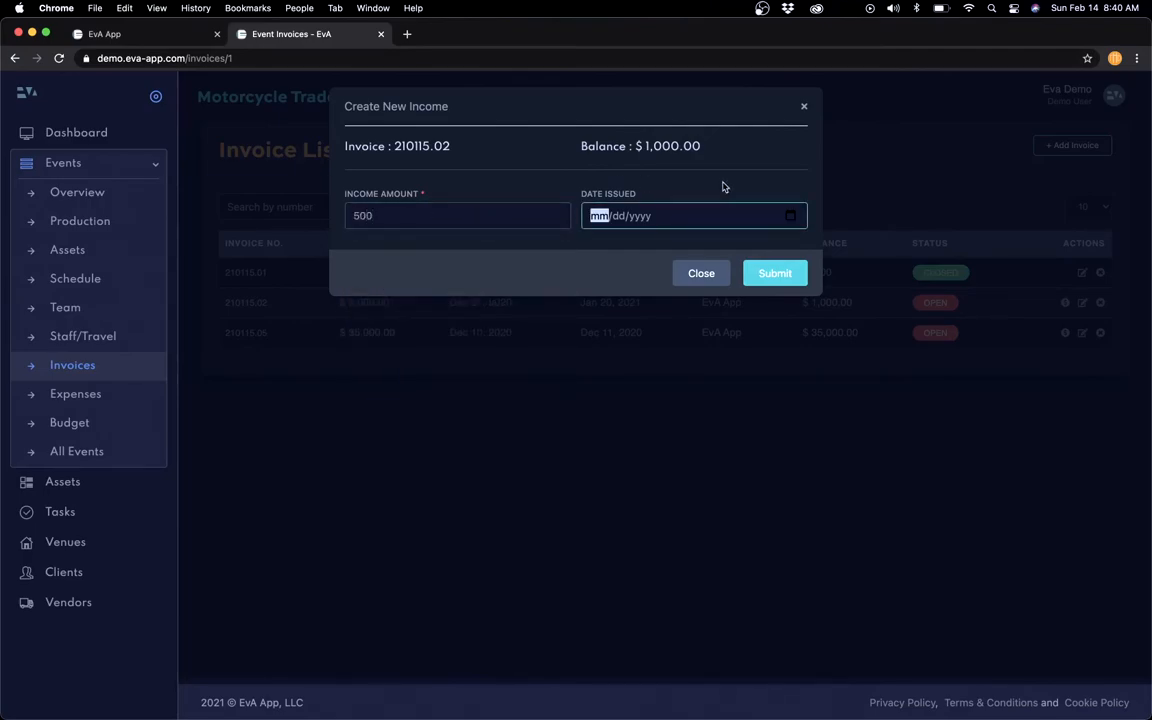
pyautogui.click(789, 213)
pyautogui.click(598, 328)
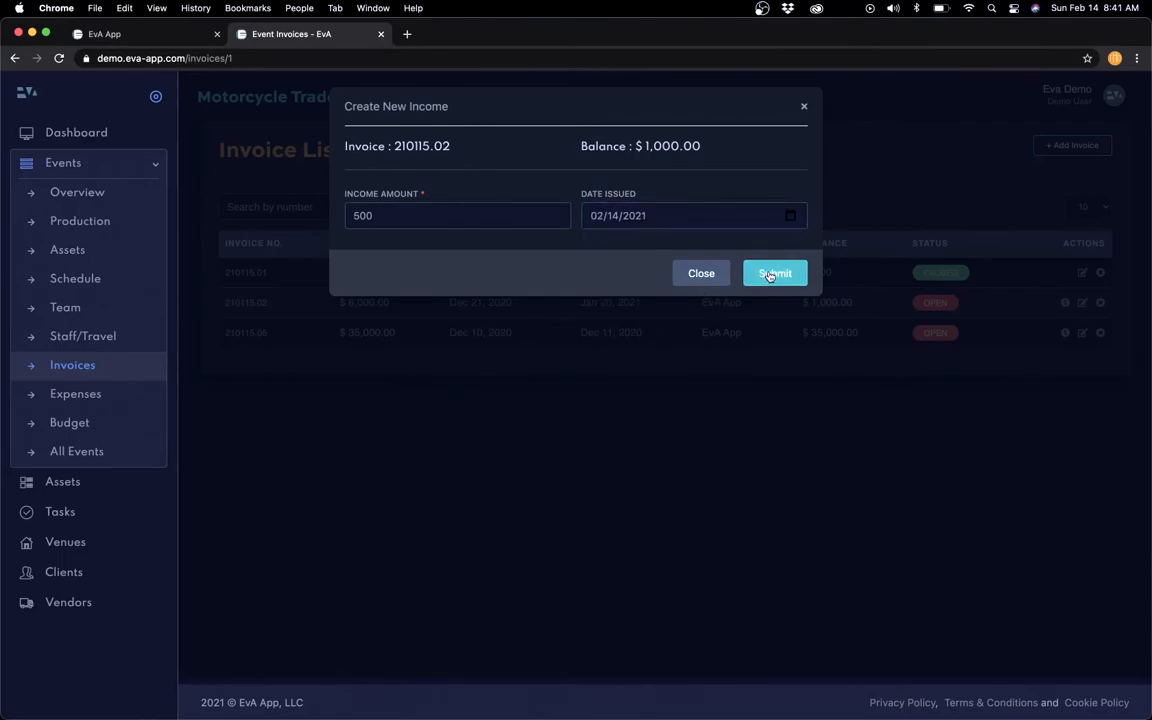
pyautogui.click(775, 273)
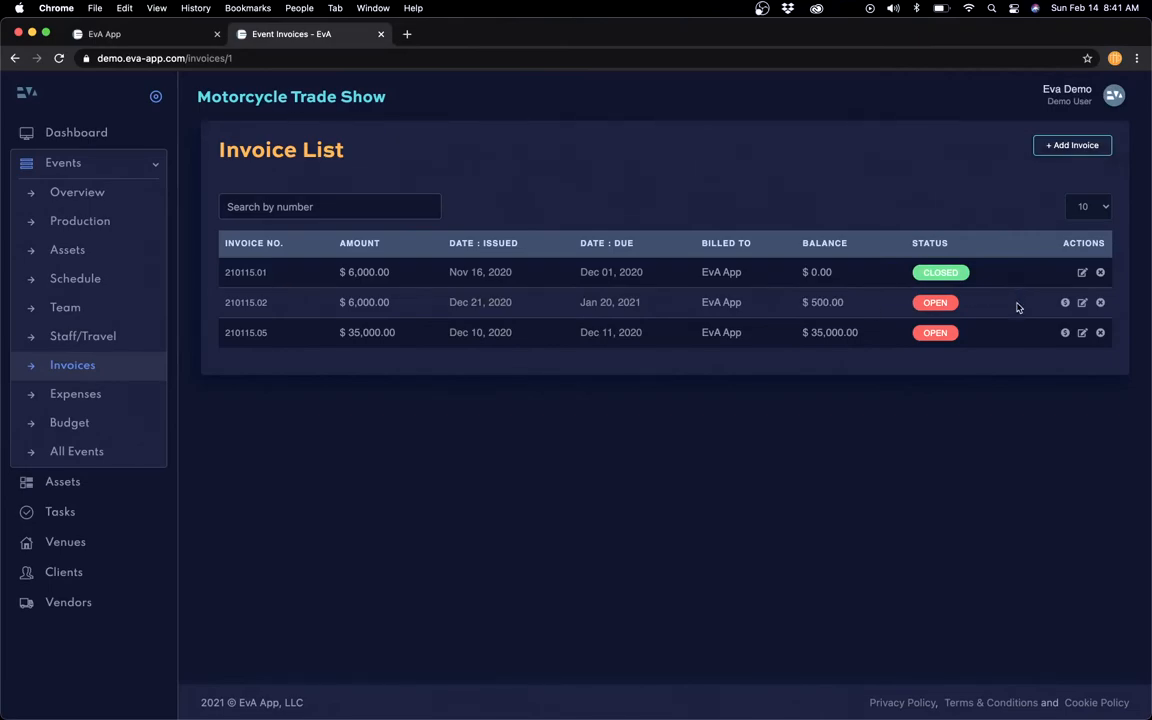
# Open the details of the invoice issued Dec 21, 2020, record another 500 payment there, and return to the invoice list
pyautogui.click(246, 303)
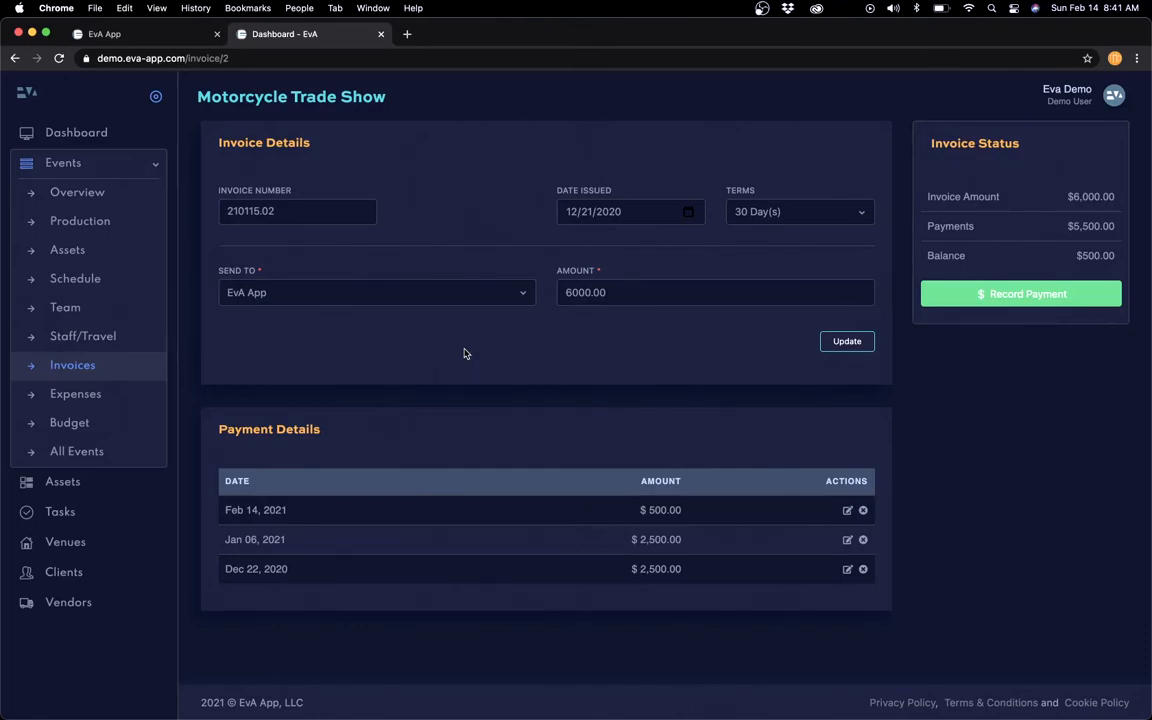
pyautogui.click(1008, 295)
pyautogui.click(1008, 295)
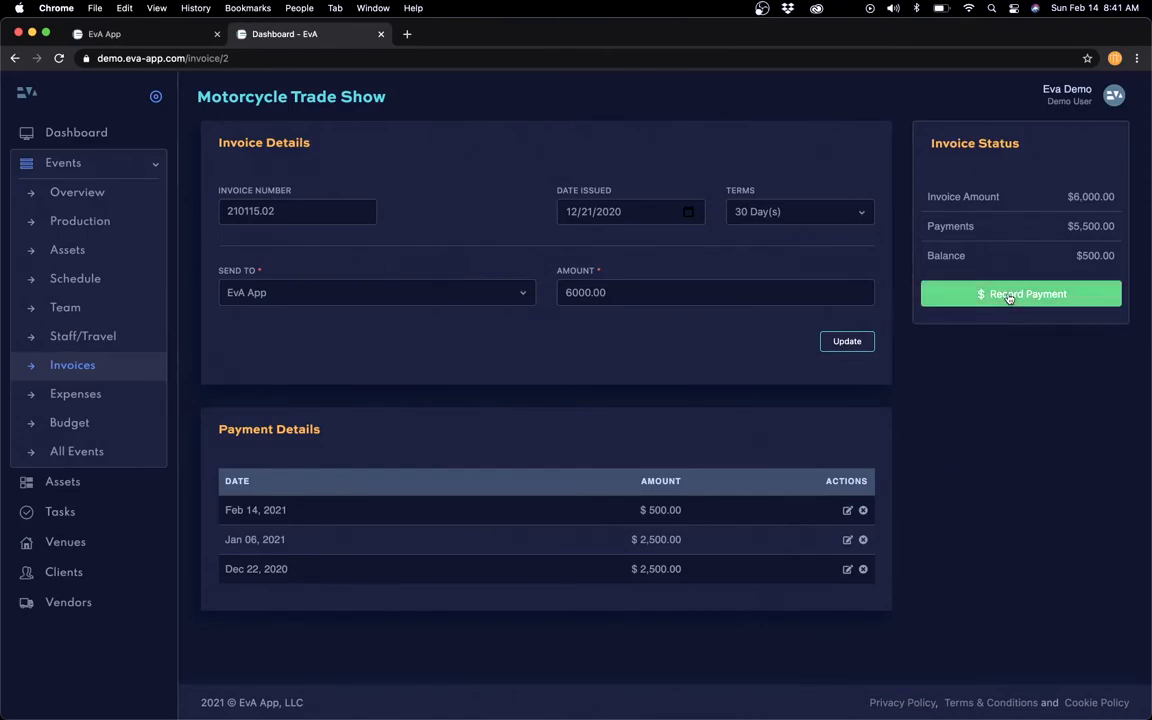
pyautogui.click(1008, 295)
pyautogui.click(956, 398)
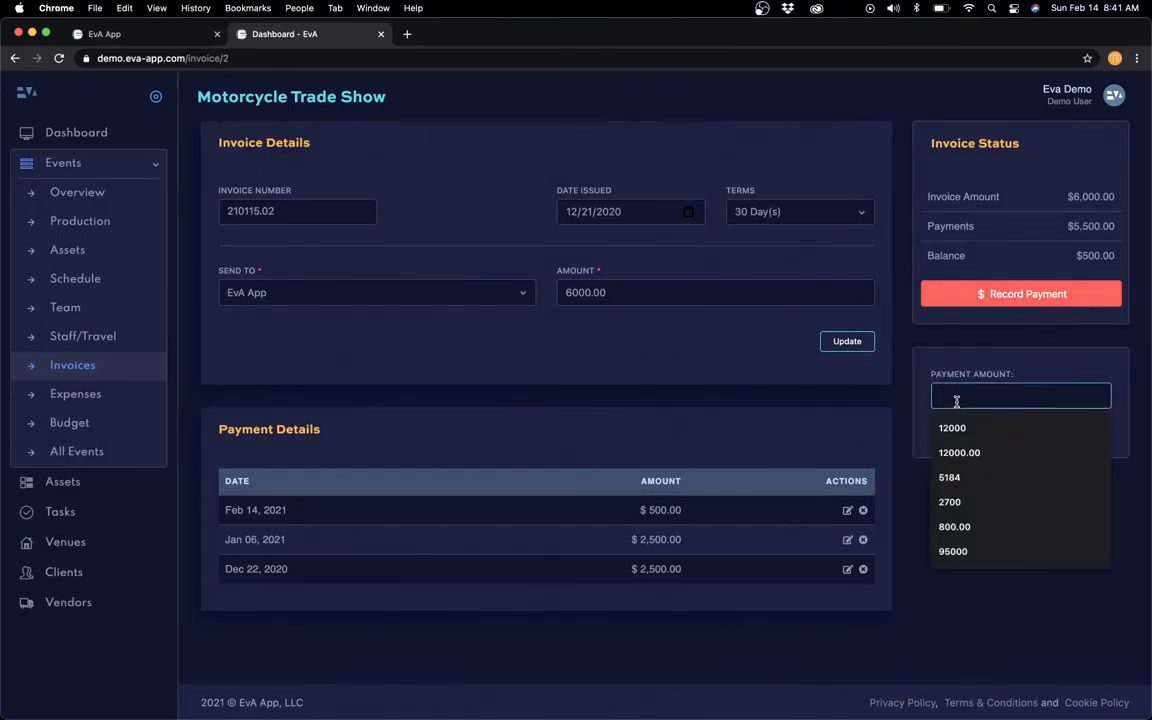
pyautogui.write('500')
pyautogui.press('Return')
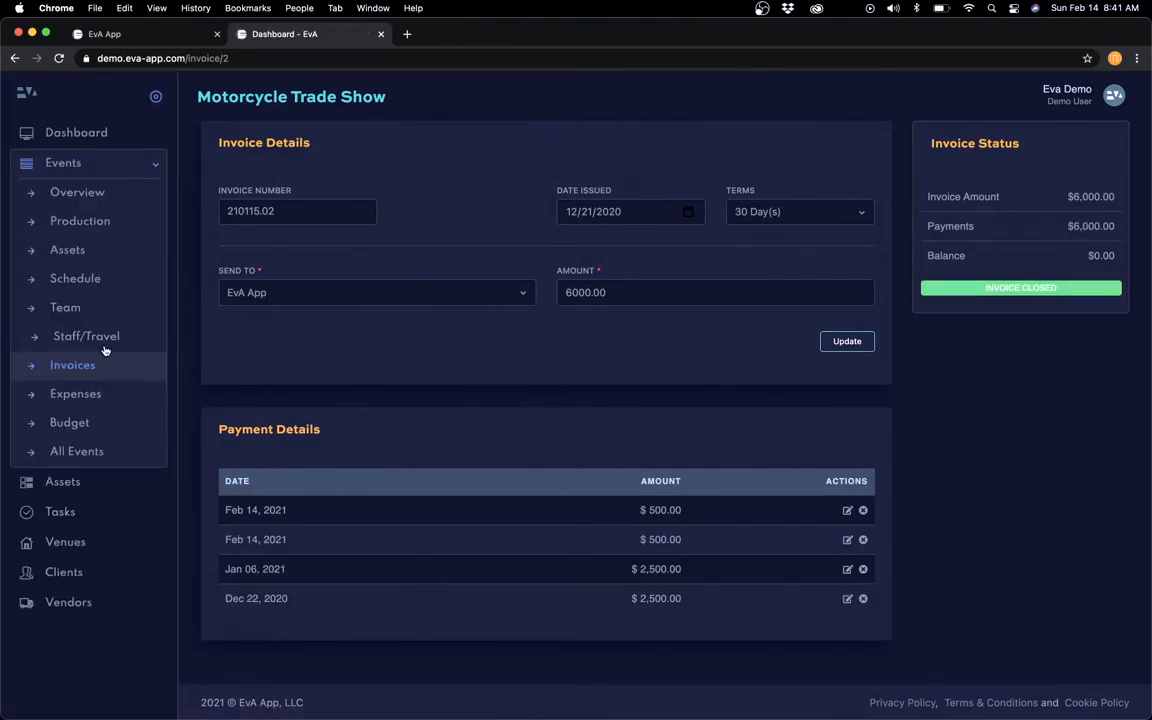
pyautogui.click(76, 367)
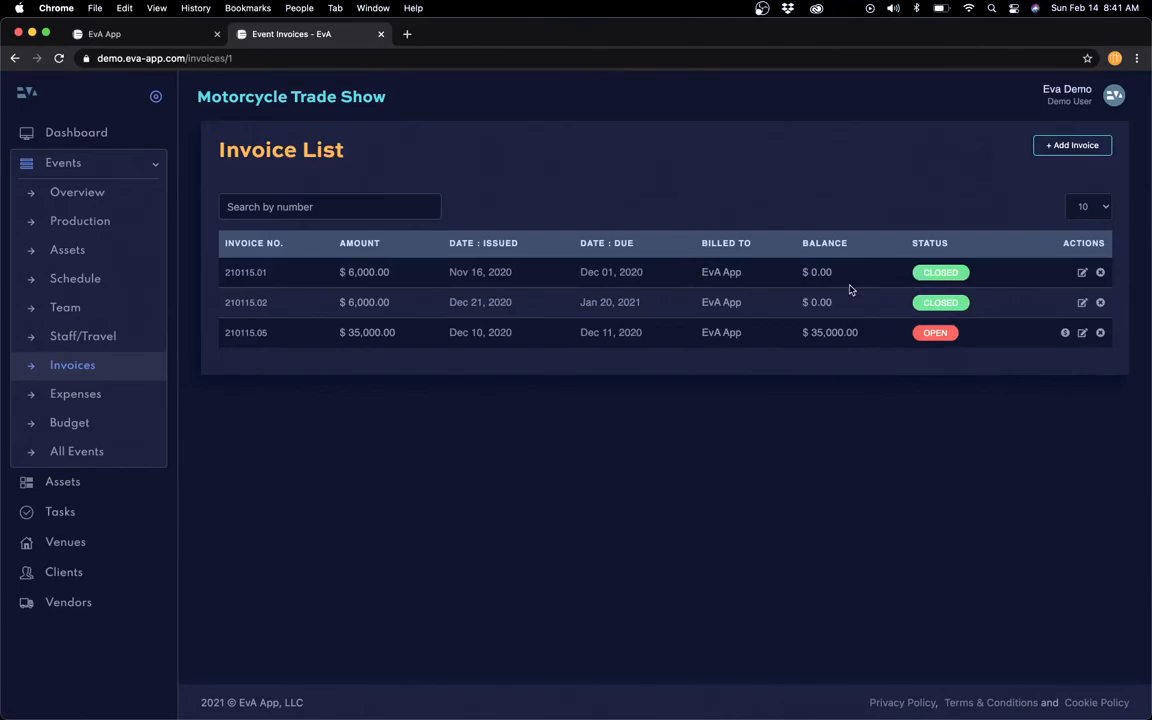
# Open the account's financials overview and switch it to expenses and back to income
pyautogui.click(1069, 90)
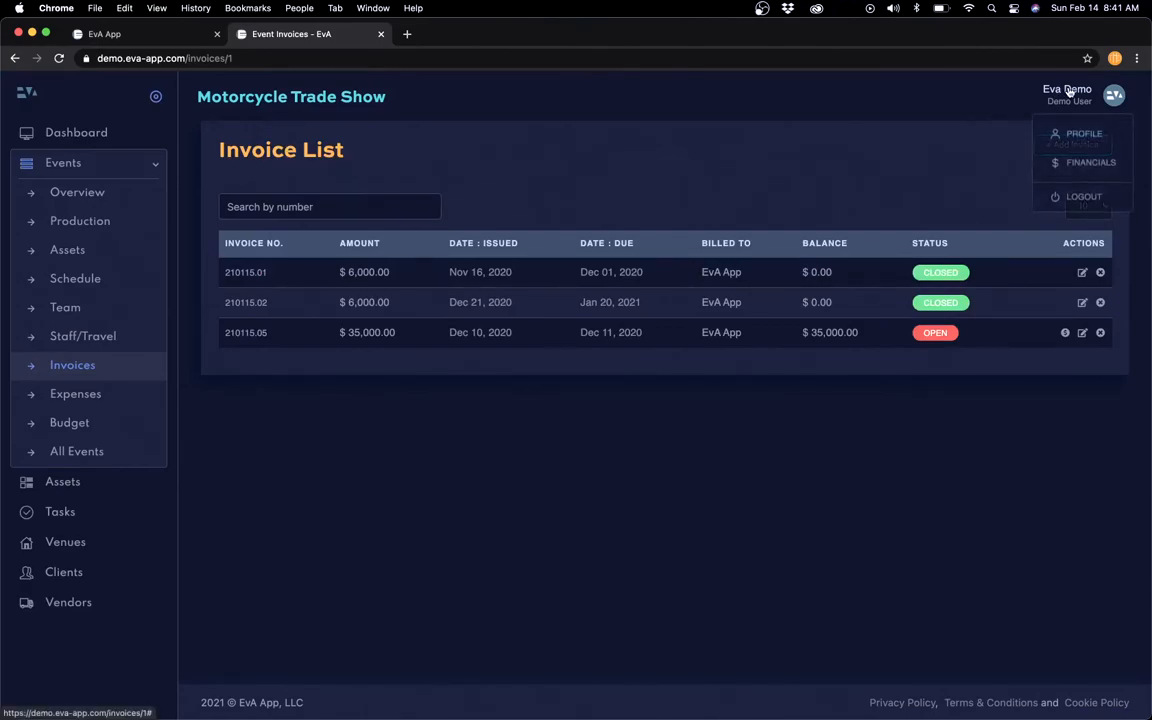
pyautogui.click(1072, 162)
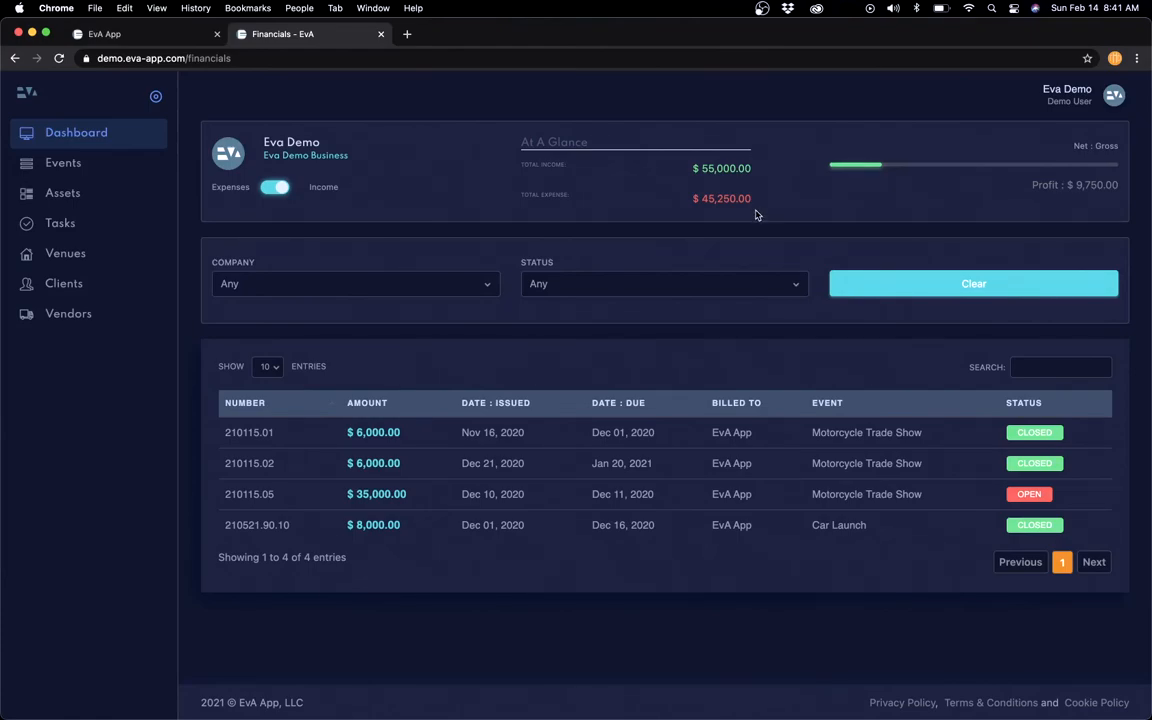
pyautogui.click(276, 189)
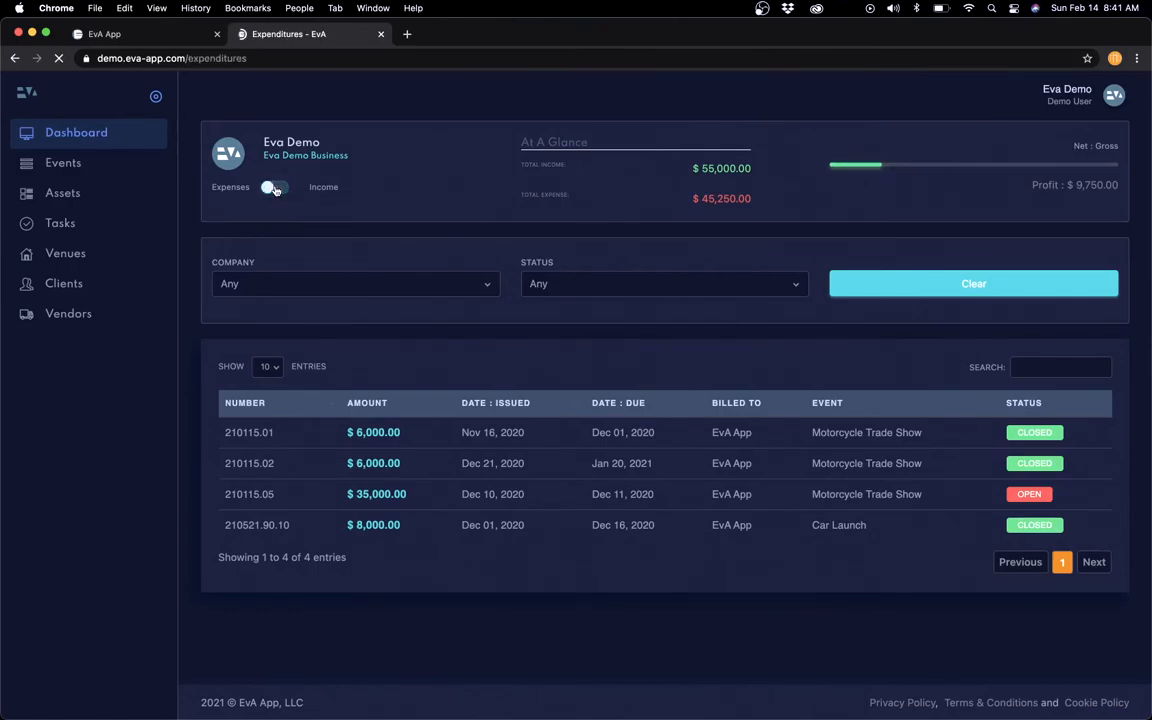
pyautogui.click(274, 188)
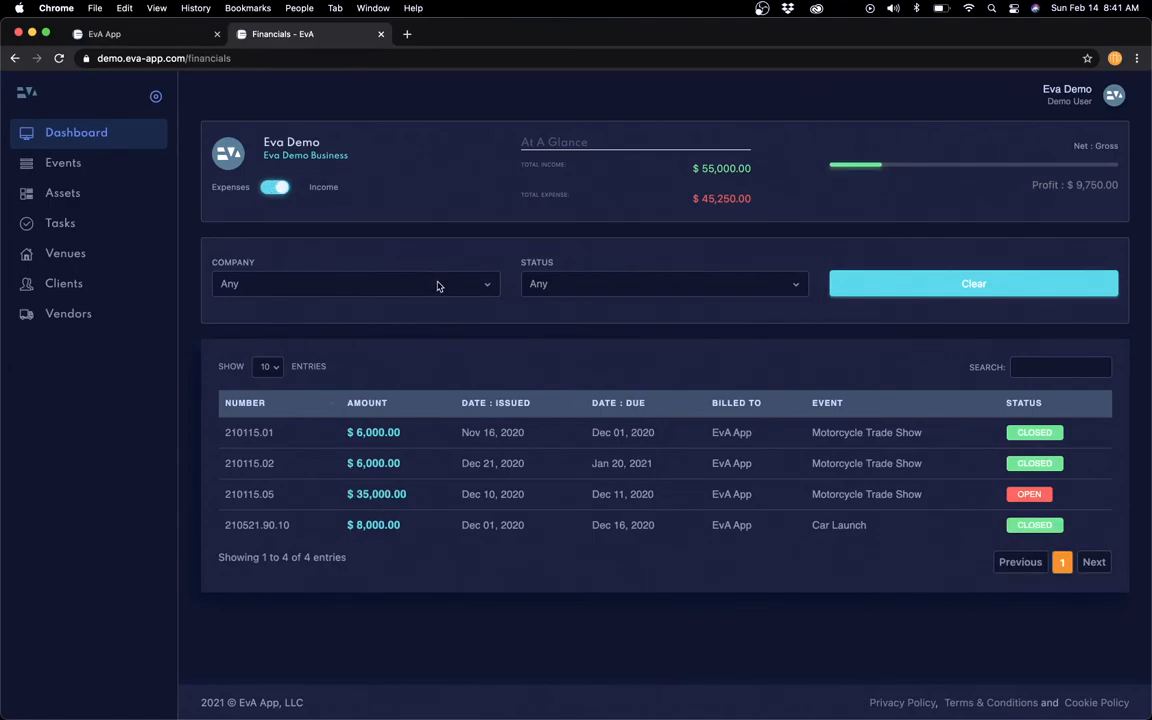
# Filter the financials by Open status, reset the filter to Any, and open the Motorcycle Trade Show invoices from the first entry
pyautogui.click(579, 285)
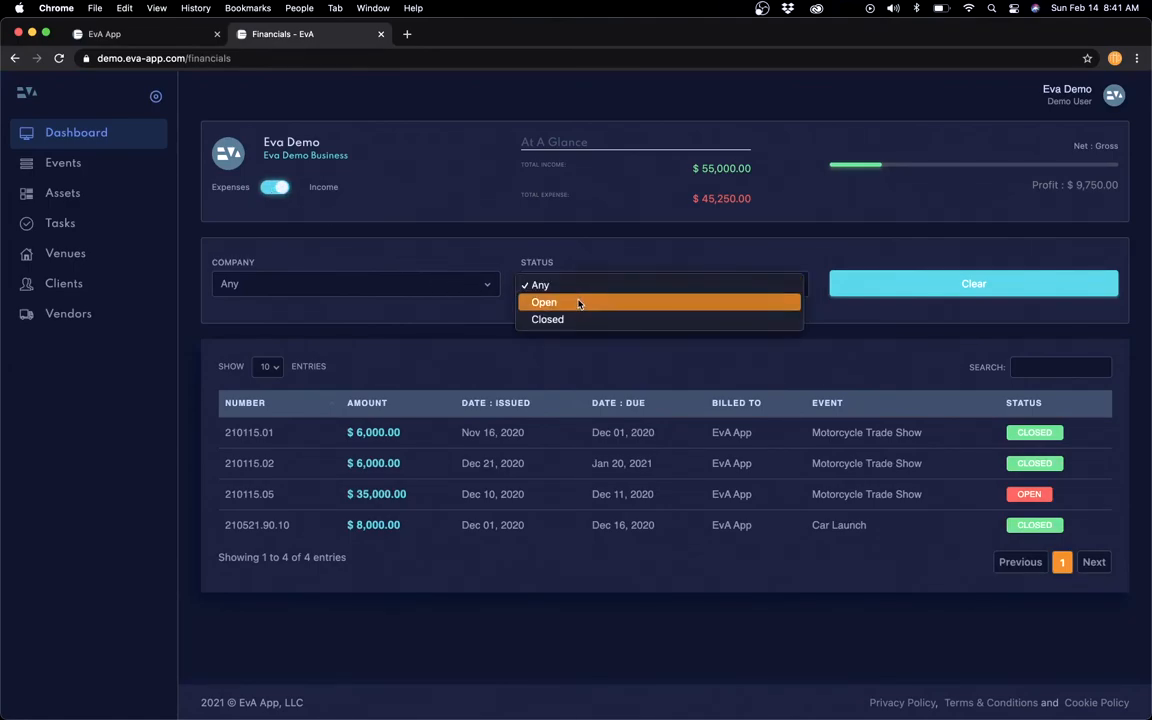
pyautogui.click(578, 303)
pyautogui.click(587, 292)
pyautogui.click(585, 276)
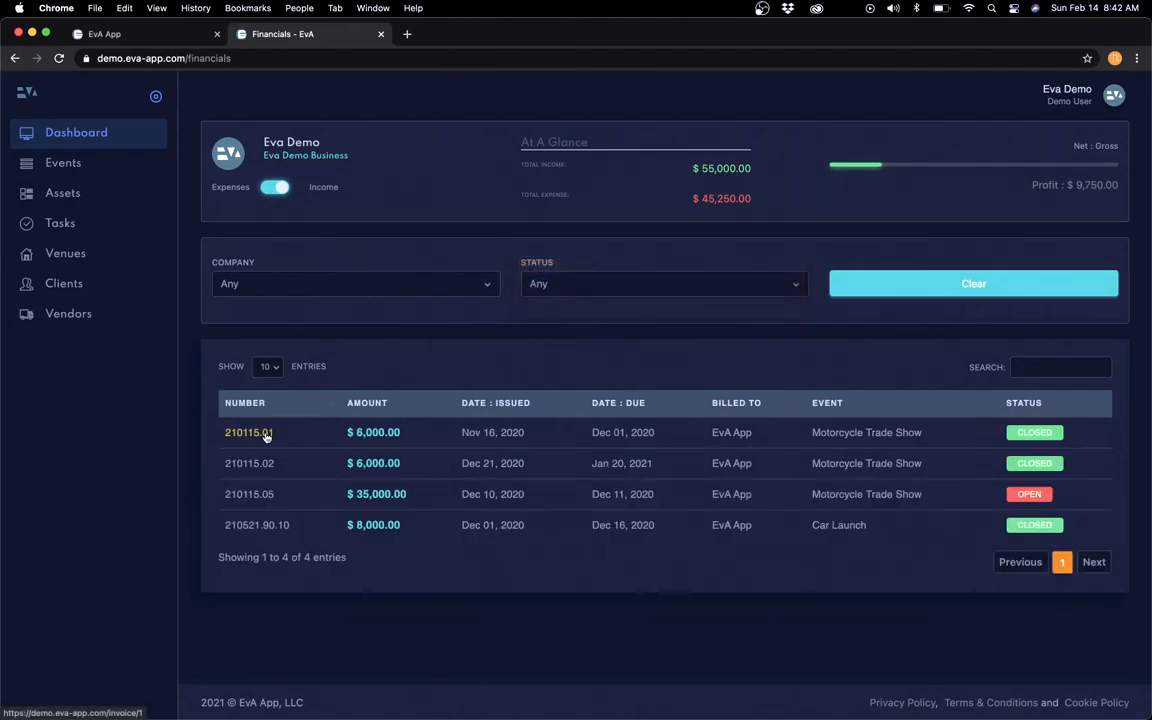
pyautogui.click(864, 433)
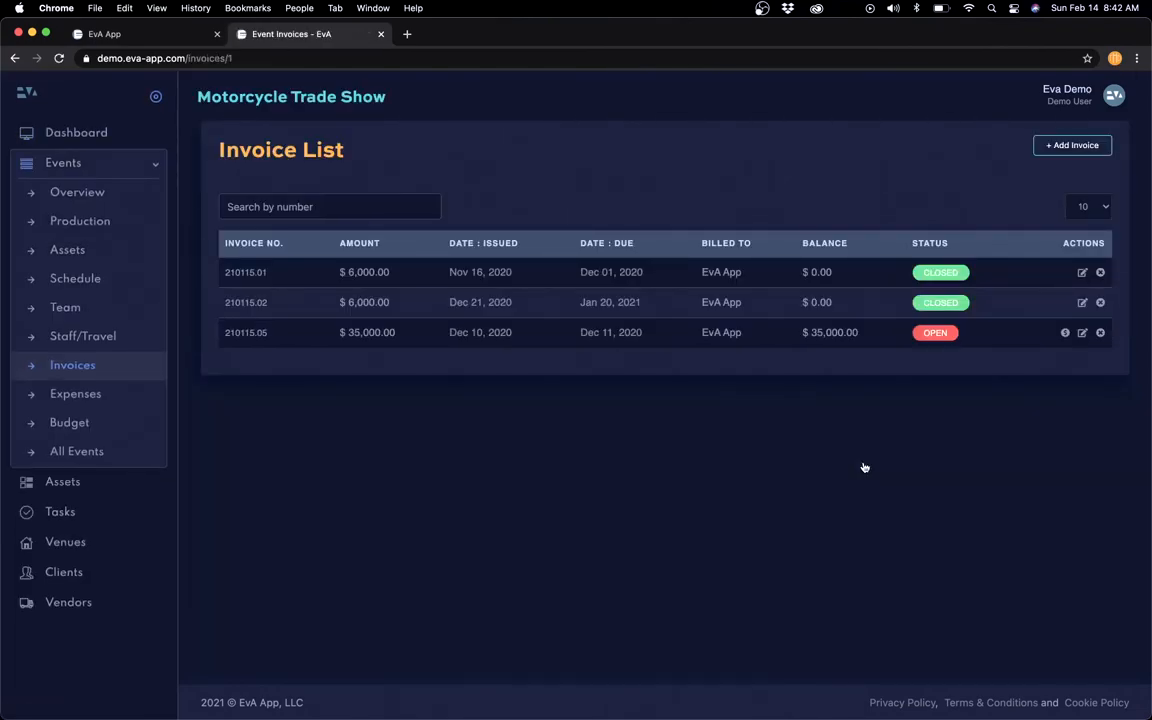